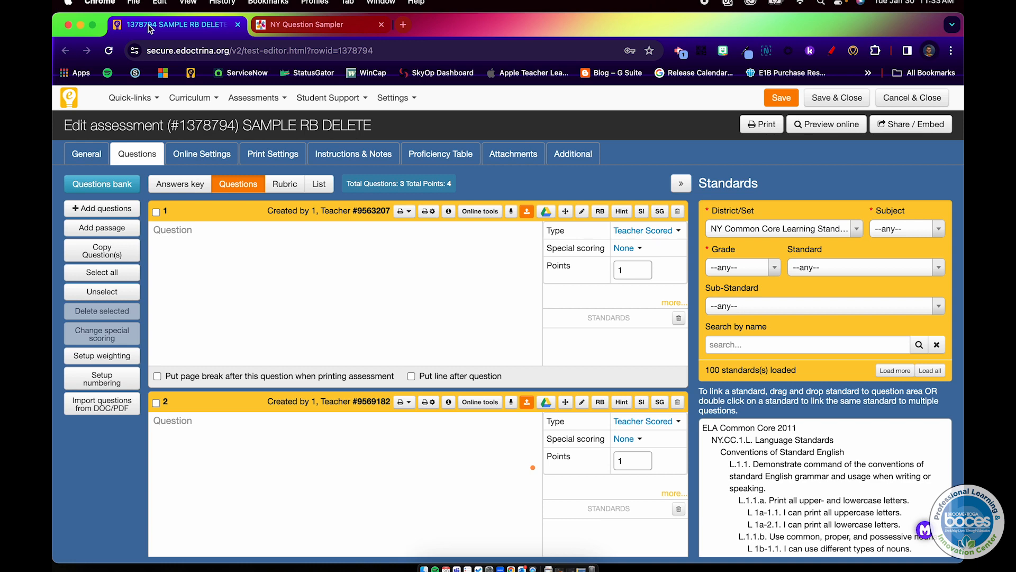
# Step: Copy the full prompt of Question 1, from "Identify one external structure" to "[1]", in the NY Question Sampler
pyautogui.click(273, 22)
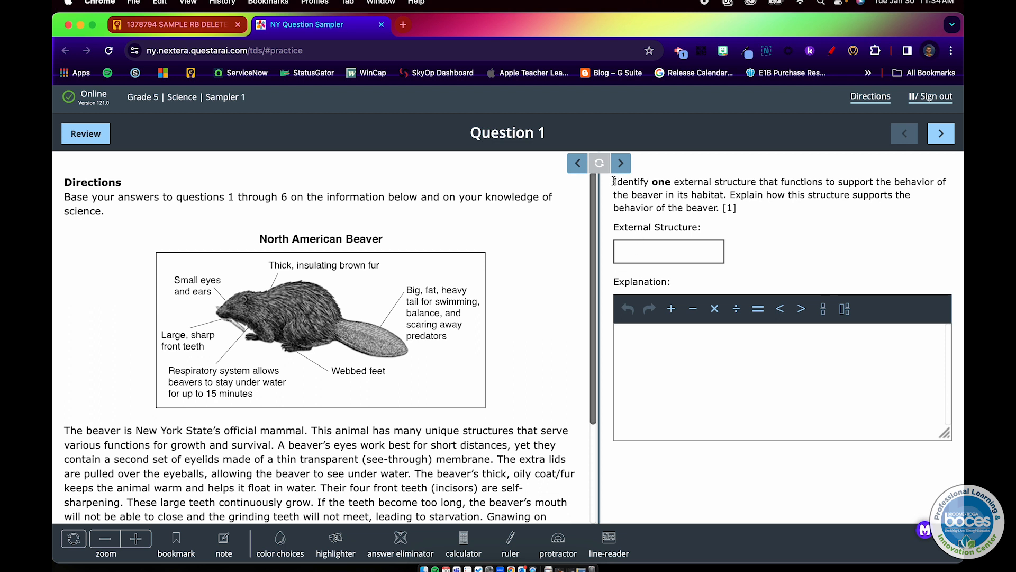
pyautogui.moveTo(613, 181); pyautogui.dragTo(719, 220)
pyautogui.press('super+c')
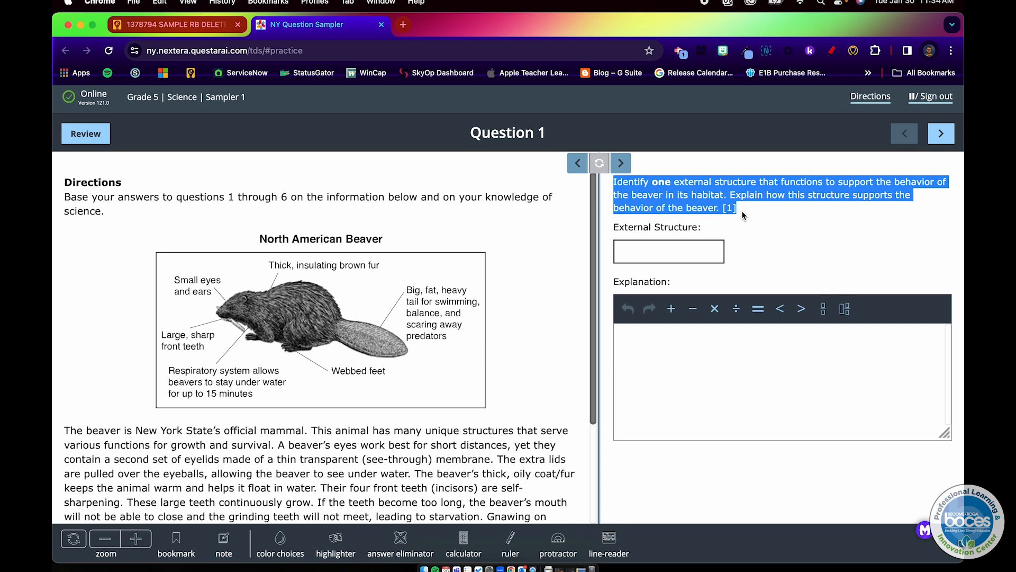
# Step: Return to the eDoctrina assessment and set question 1's type to Teacher Scored
pyautogui.click(206, 25)
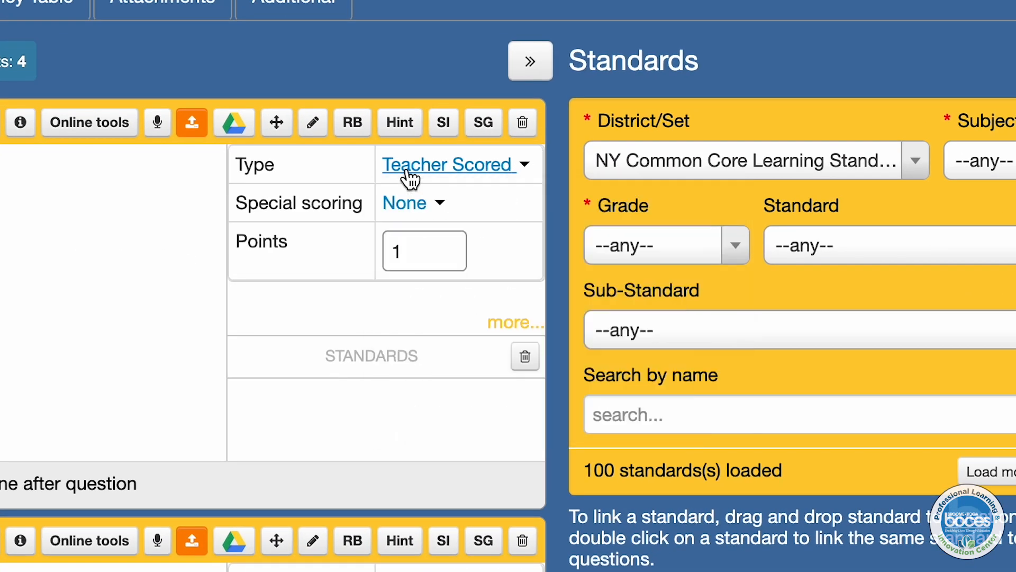
pyautogui.click(410, 179)
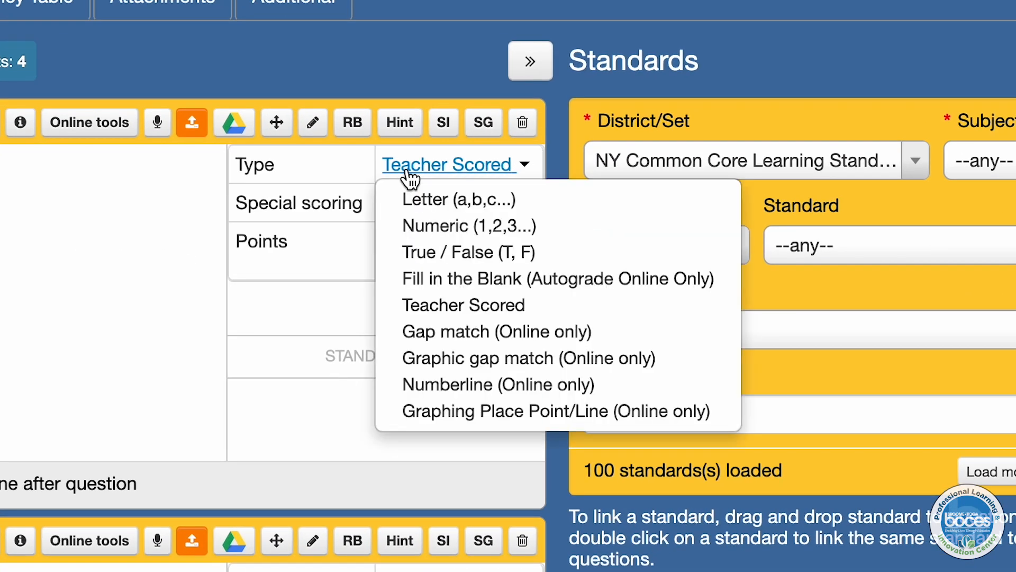
pyautogui.click(586, 307)
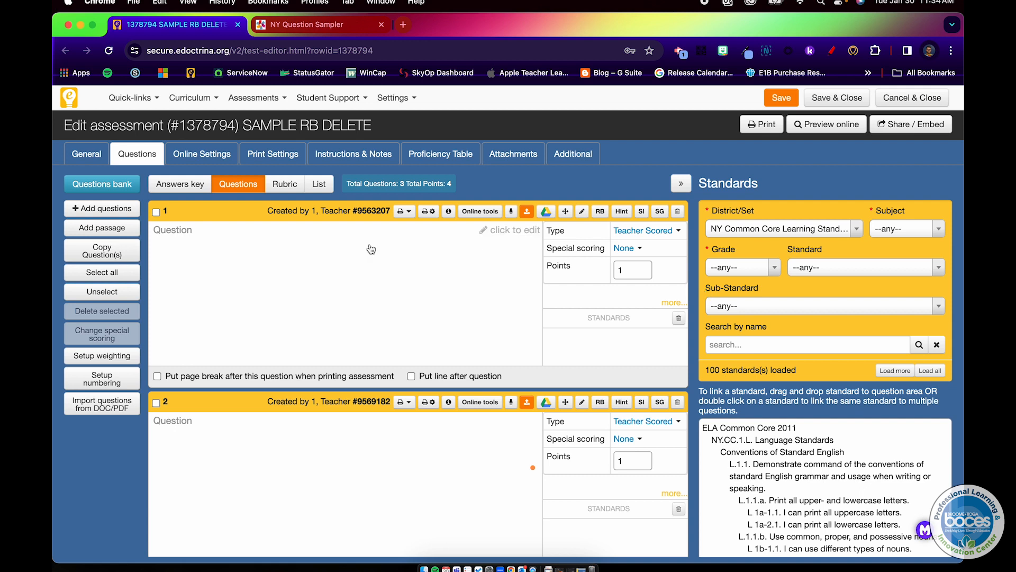
# Step: Paste the copied beaver prompt into the question 1 text area
pyautogui.click(204, 243)
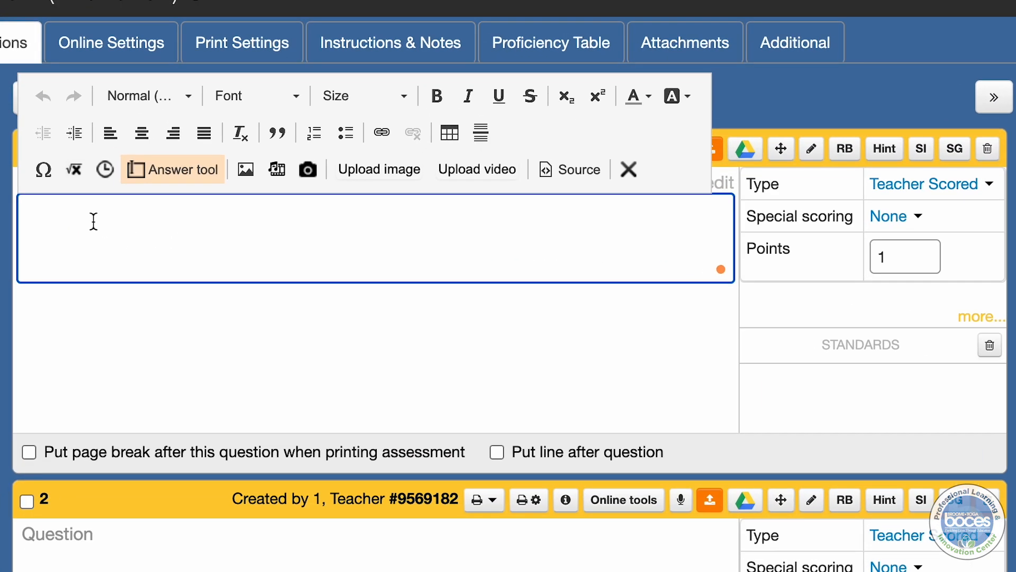
pyautogui.rightClick(94, 223)
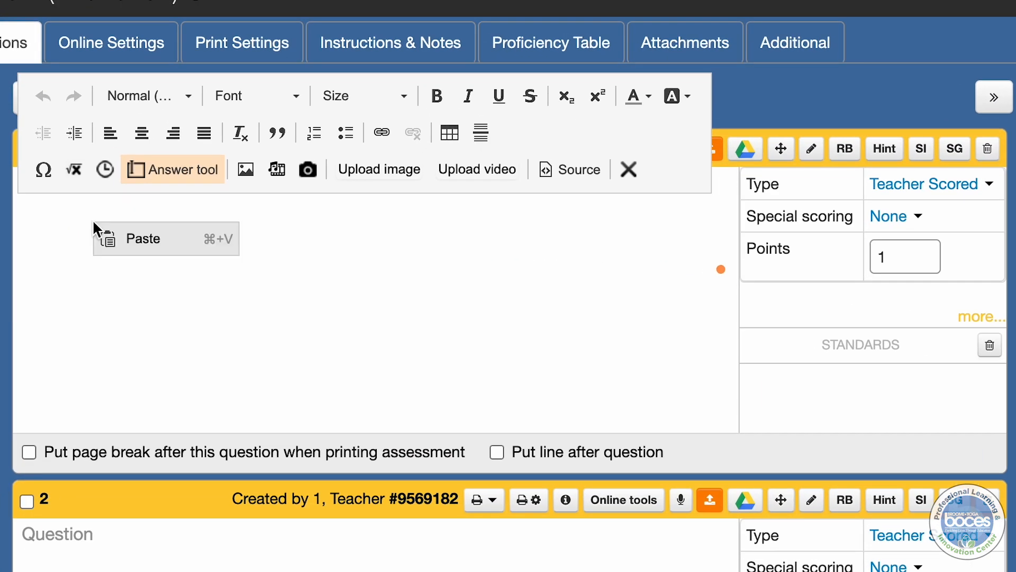
pyautogui.click(130, 242)
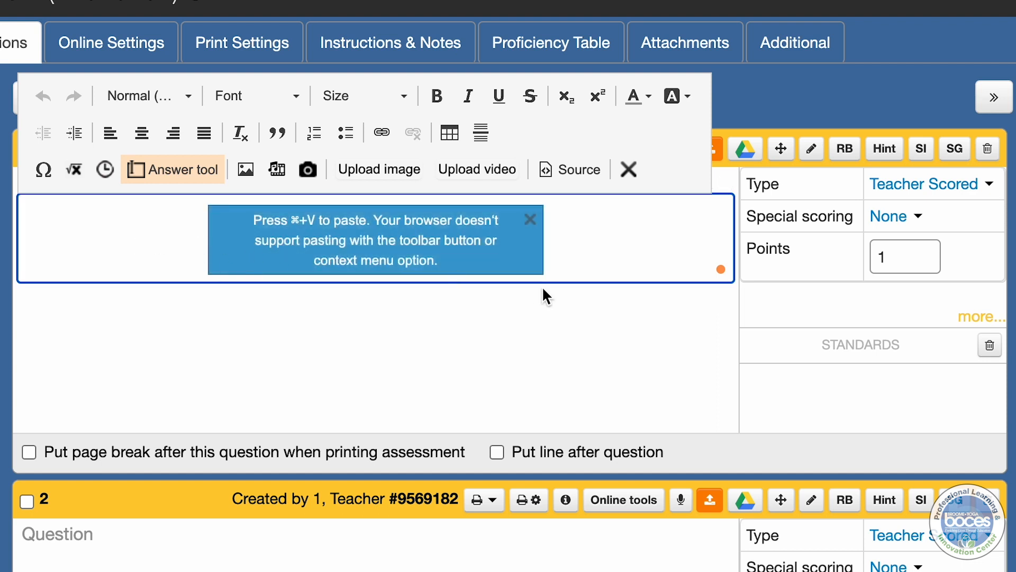
pyautogui.click(527, 221)
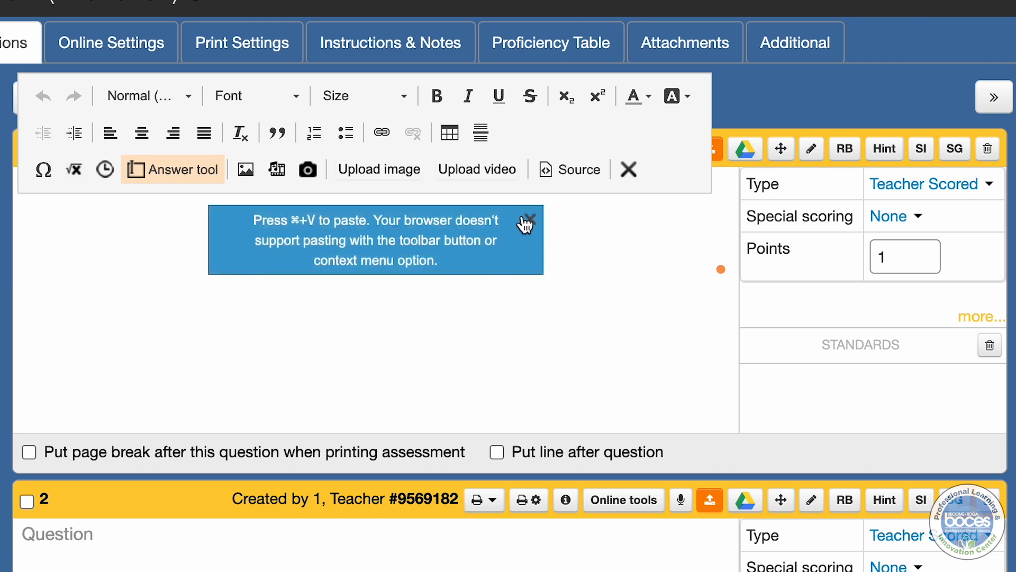
pyautogui.press('super+v')
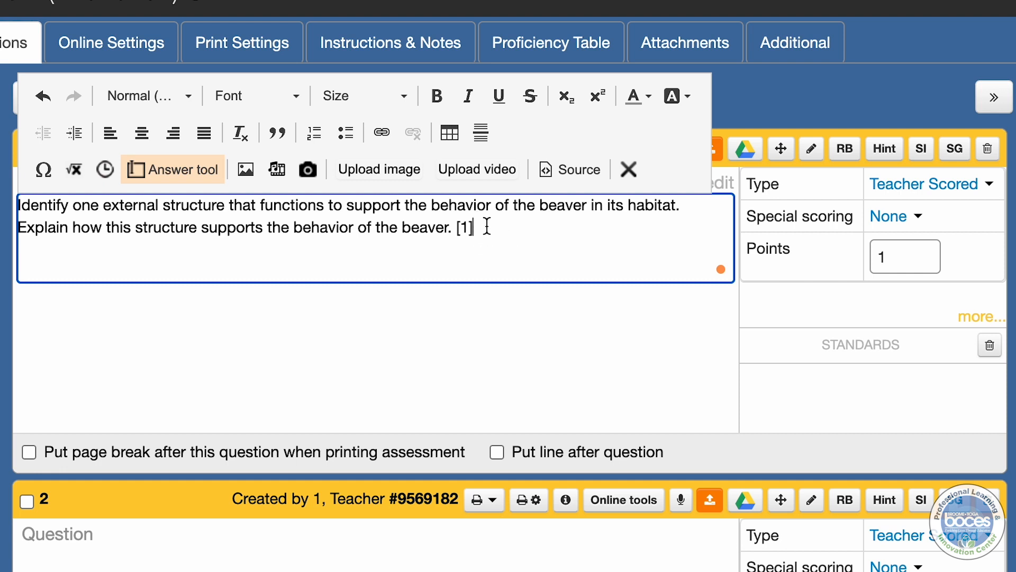
pyautogui.moveTo(487, 227); pyautogui.dragTo(449, 228)
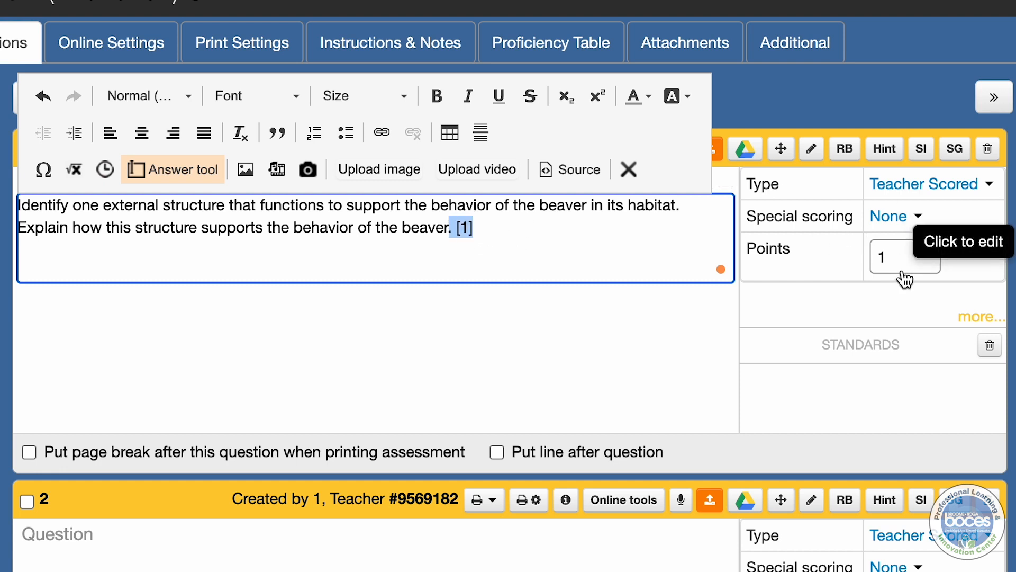
pyautogui.click(598, 251)
pyautogui.moveTo(529, 230); pyautogui.dragTo(13, 215)
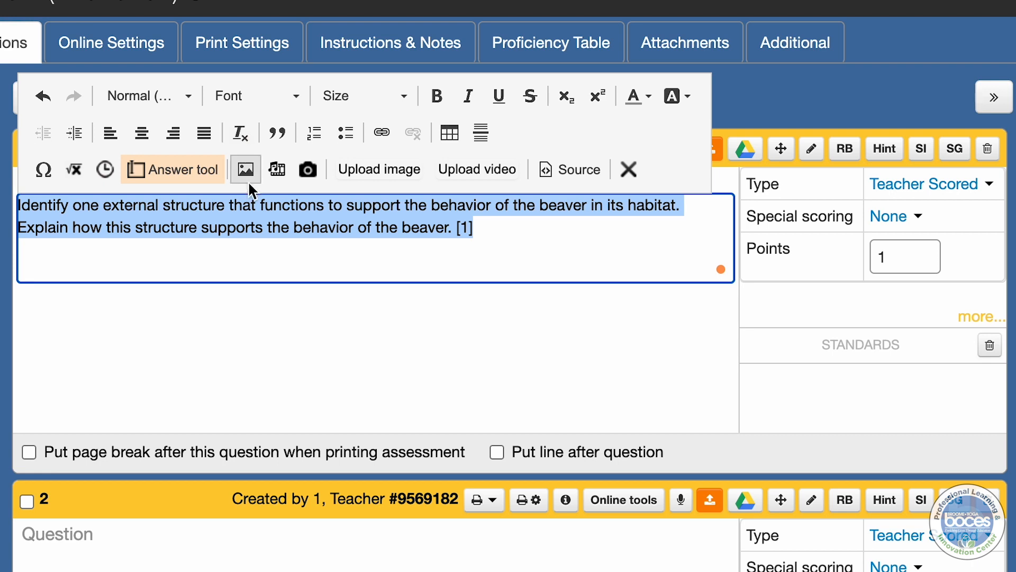
pyautogui.click(251, 254)
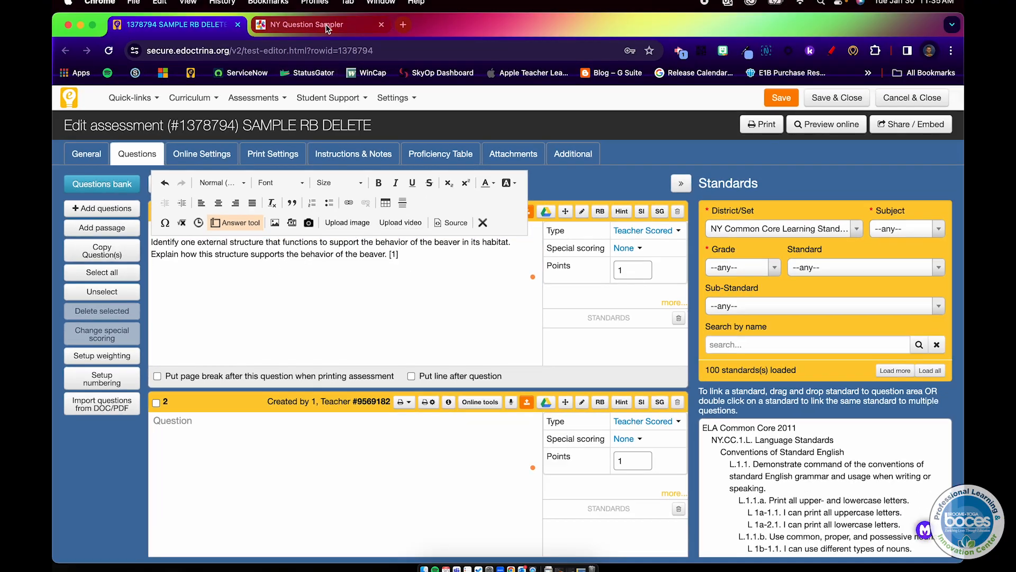
# Step: Check the sampler's first response label and add the line "External Structure:" below question 1's prompt, leaving a blank line between
pyautogui.click(327, 27)
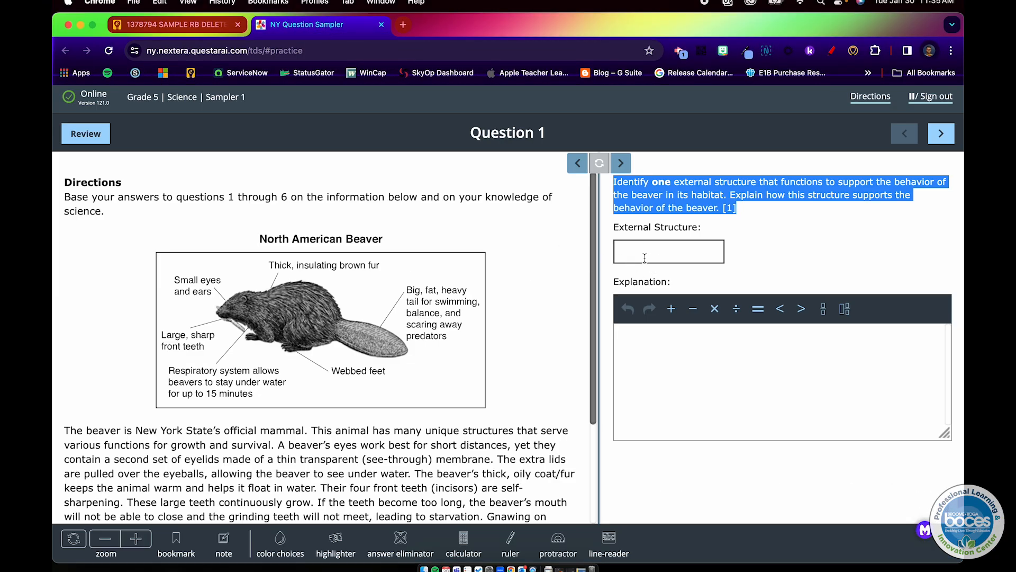
pyautogui.click(211, 27)
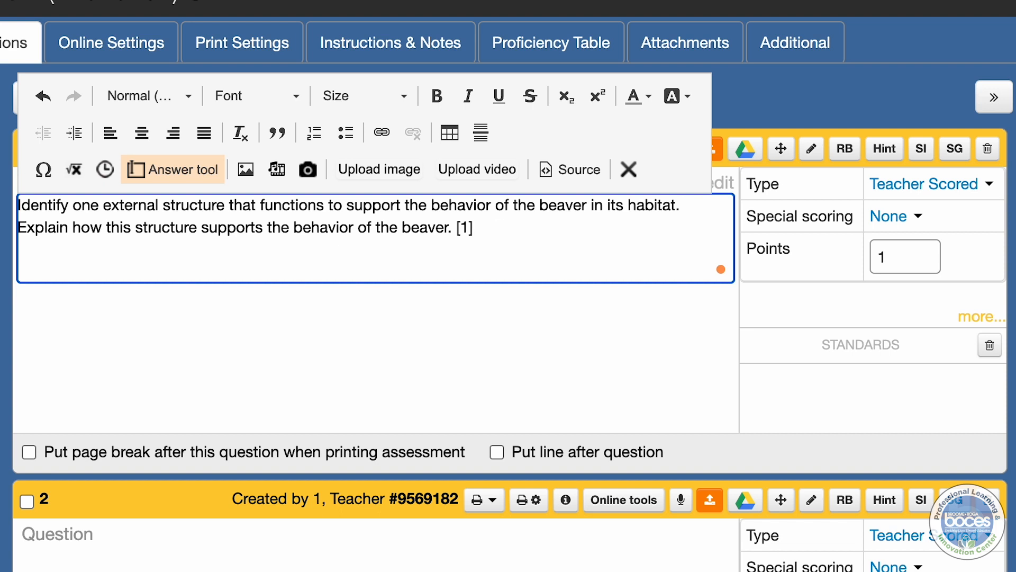
pyautogui.press('Return')
pyautogui.press('Return')
pyautogui.write('External S')
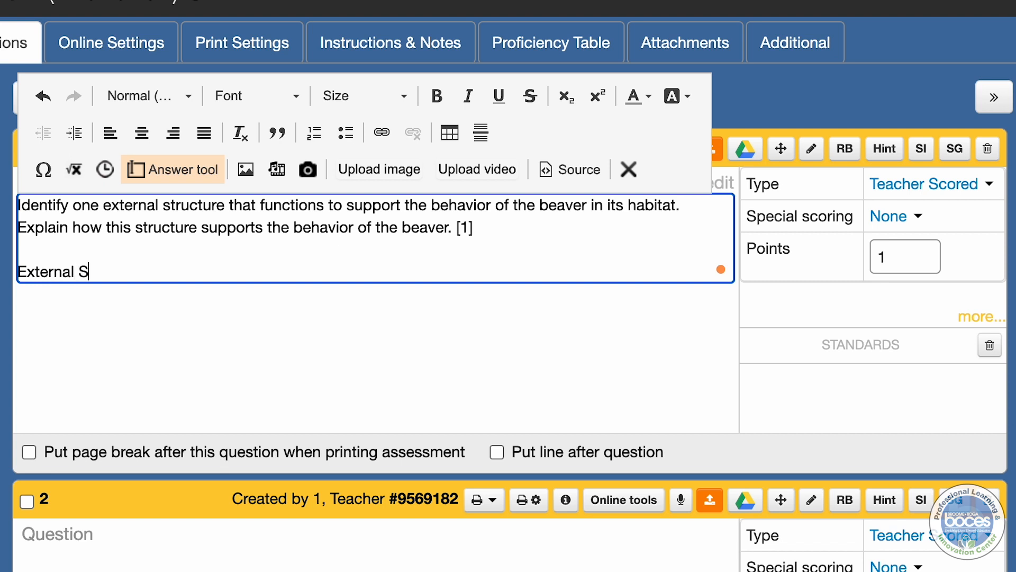
pyautogui.write('tructure:')
pyautogui.press('Return')
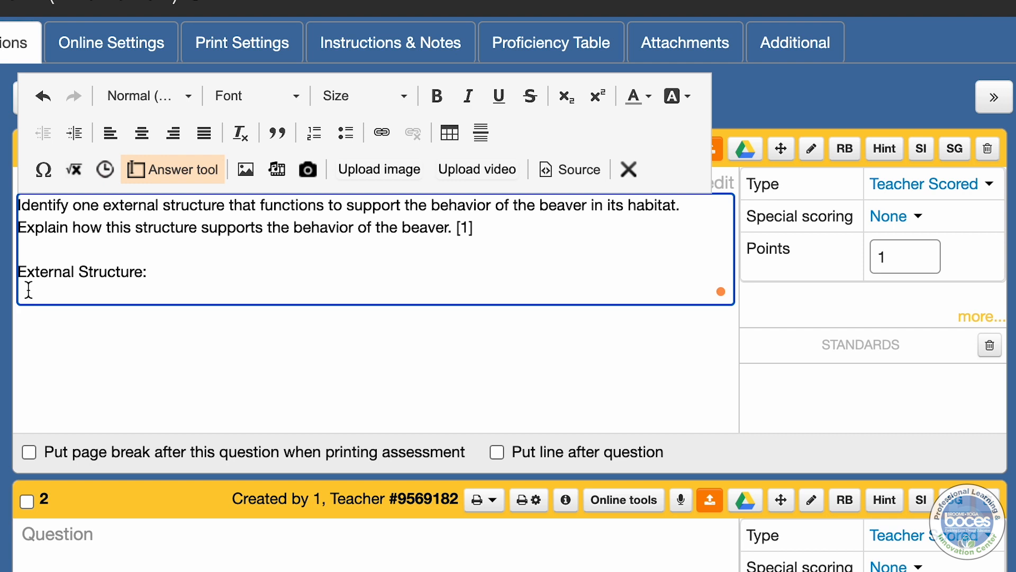
# Step: Insert an Input answer tool under "External Structure:" with the placeholder "Type your answer here"
pyautogui.click(180, 181)
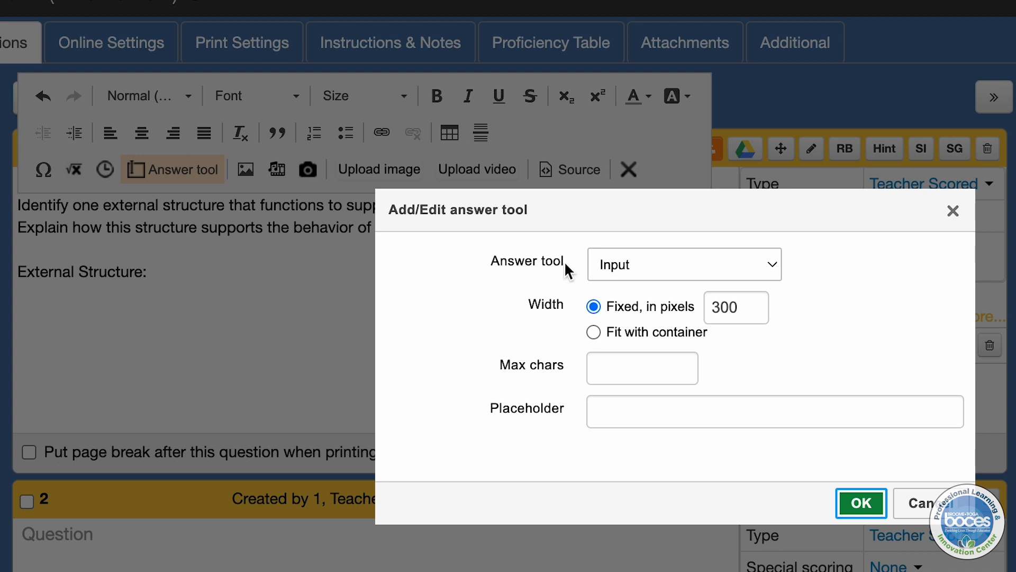
pyautogui.click(604, 264)
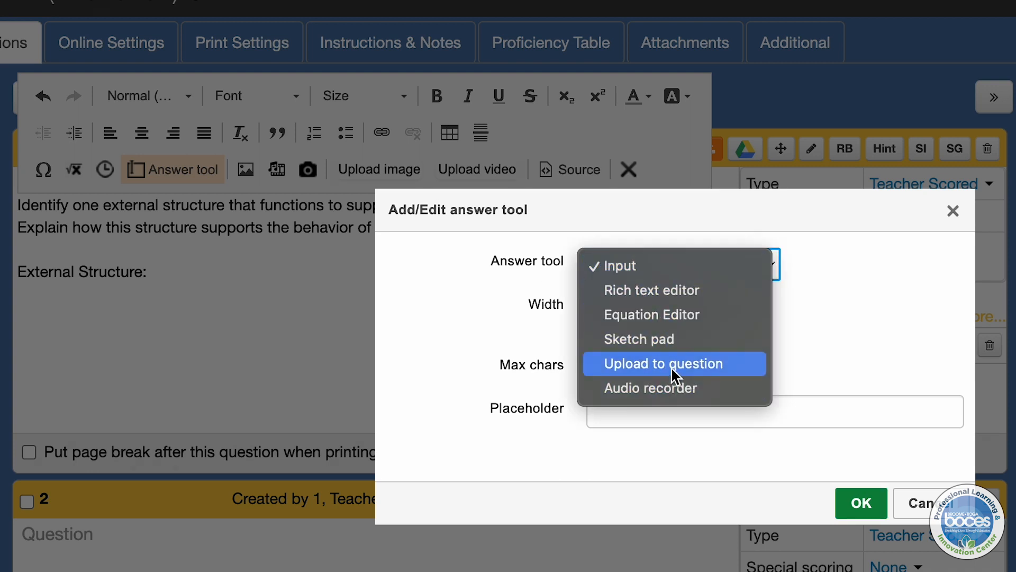
pyautogui.click(673, 266)
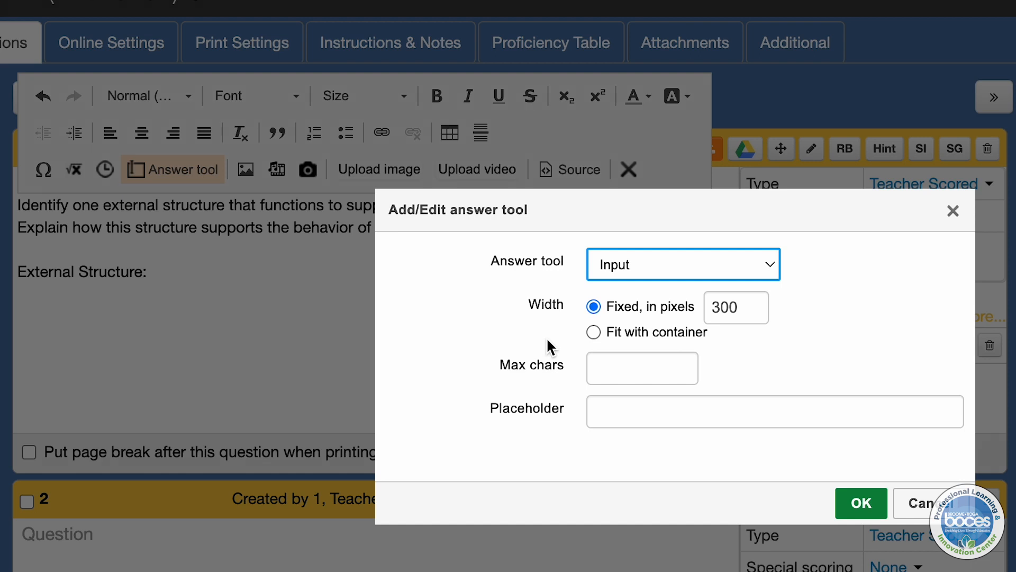
pyautogui.click(618, 408)
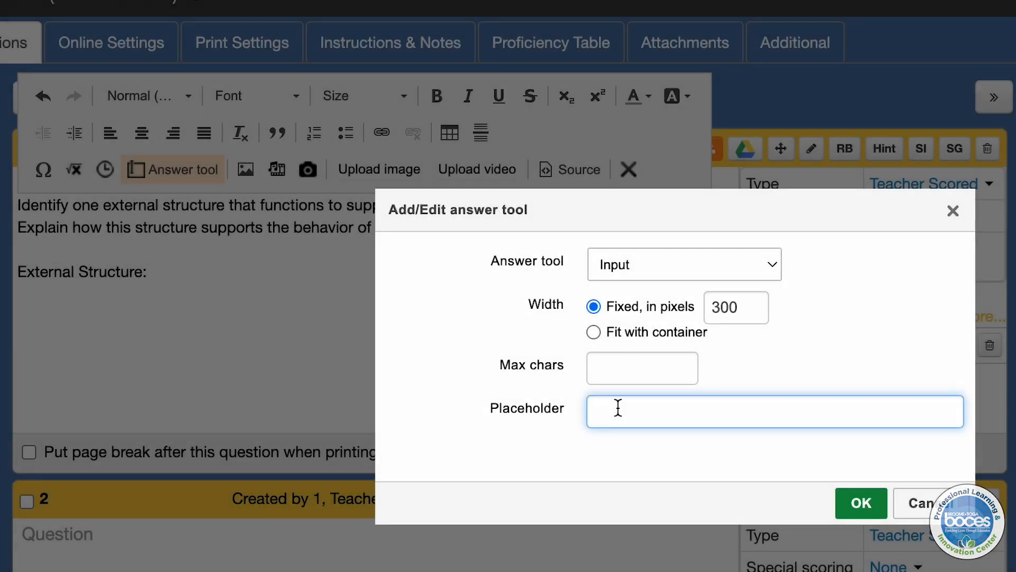
pyautogui.write('Type your answer here')
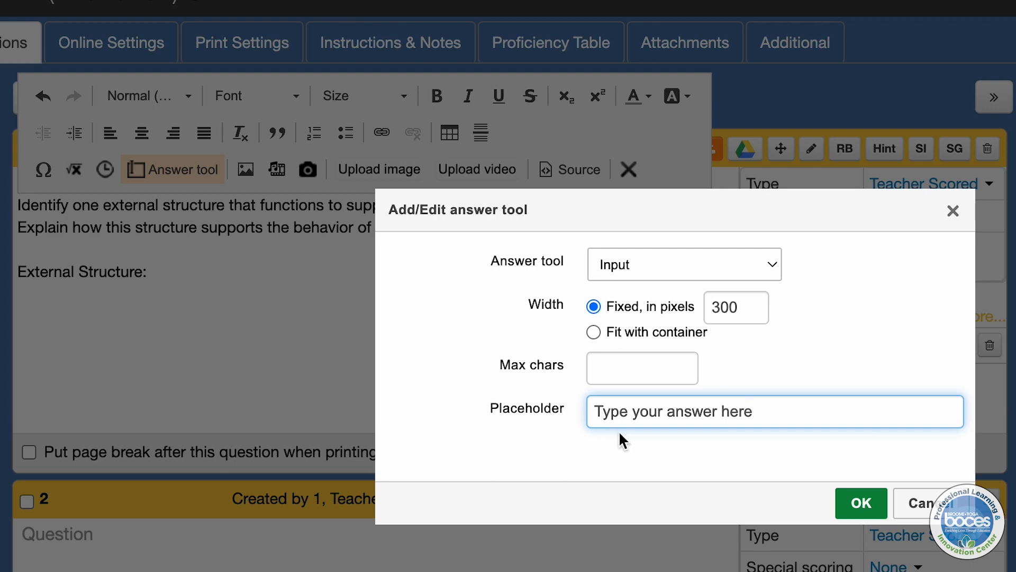
pyautogui.click(856, 501)
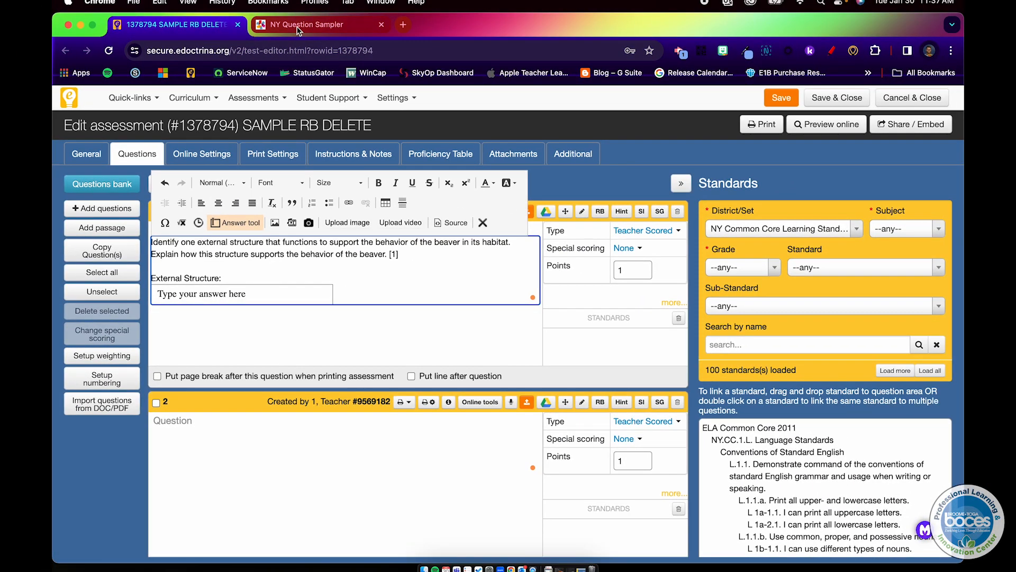
# Step: Check the sampler's second response label and add the line "Write your explanation below:" beneath the answer box, after a blank line
pyautogui.click(299, 27)
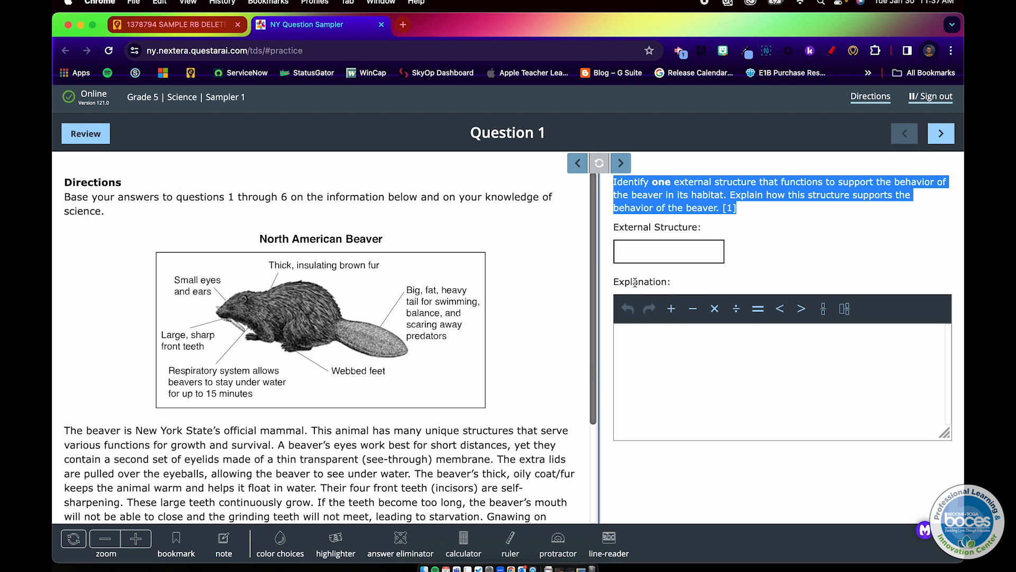
pyautogui.click(206, 24)
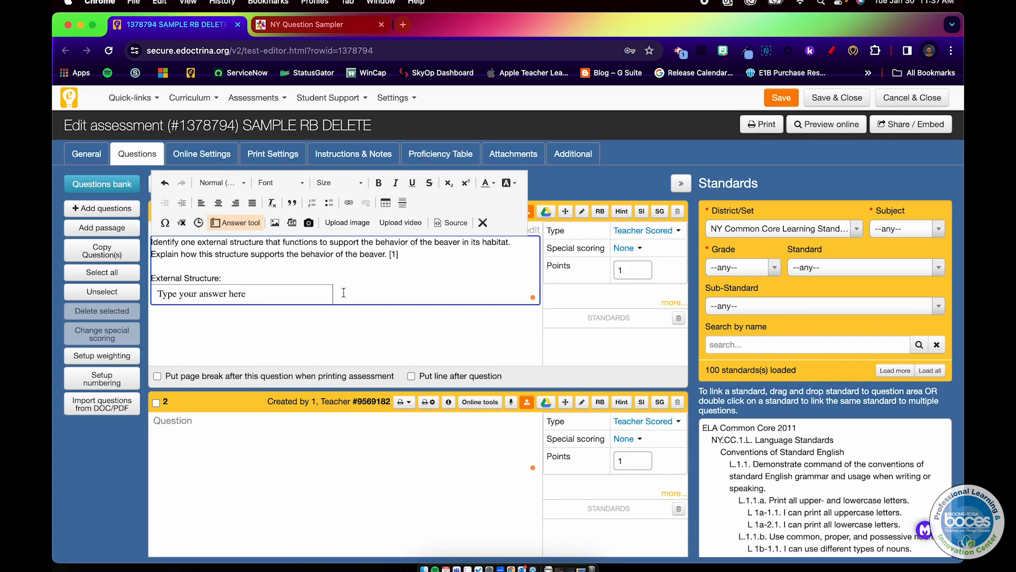
pyautogui.press('Return')
pyautogui.press('Return')
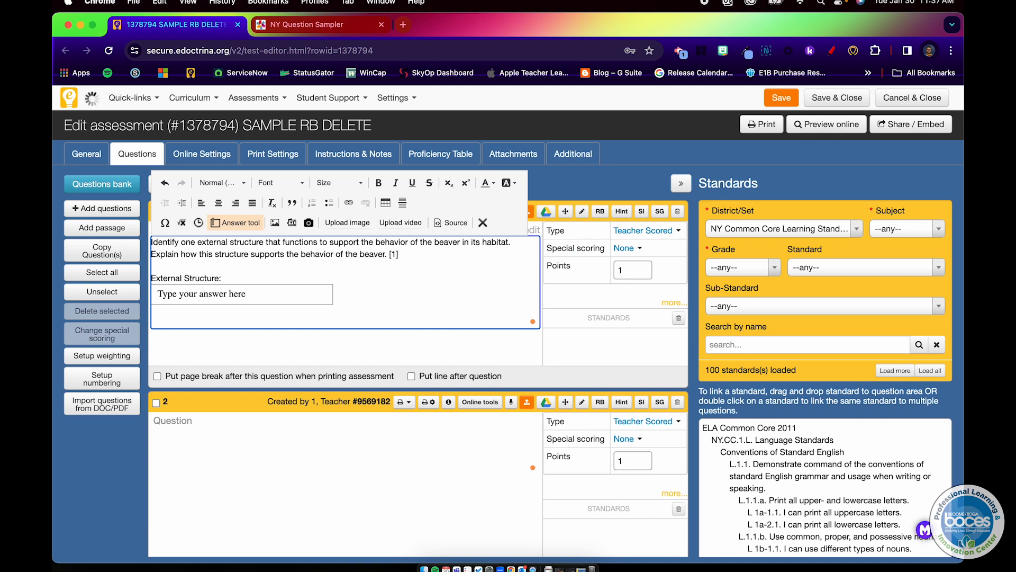
pyautogui.write('rite your')
pyautogui.press('BackSpace')
pyautogui.press('BackSpace')
pyautogui.press('BackSpace')
pyautogui.press('BackSpace')
pyautogui.press('BackSpace')
pyautogui.press('BackSpace')
pyautogui.press('BackSpace')
pyautogui.press('BackSpace')
pyautogui.press('BackSpace')
pyautogui.write('qWrite your a')
pyautogui.press('BackSpace')
pyautogui.write('explanation here')
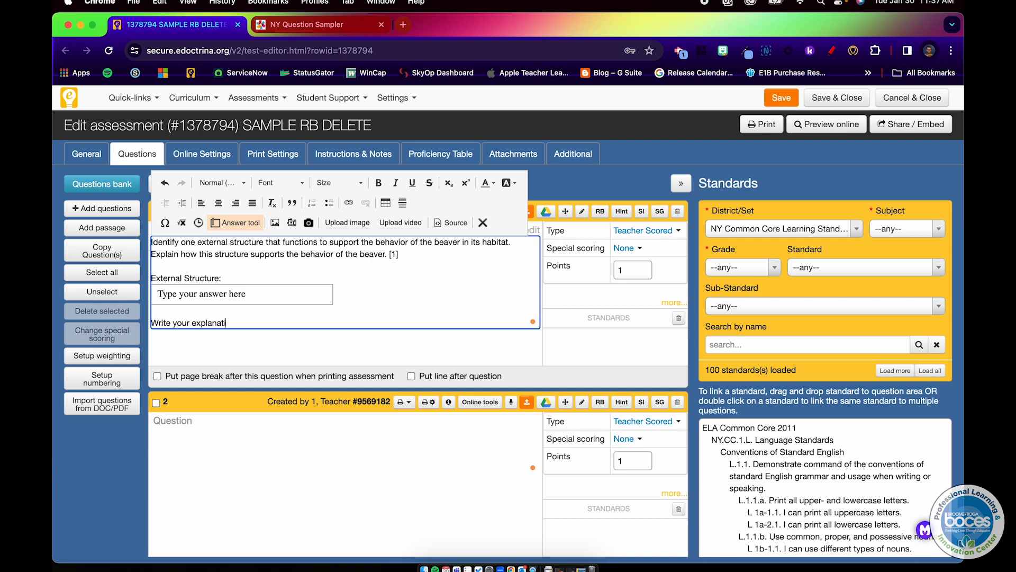
pyautogui.press('BackSpace')
pyautogui.press('BackSpace')
pyautogui.press('BackSpace')
pyautogui.press('BackSpace')
pyautogui.write('below')
pyautogui.click(358, 345)
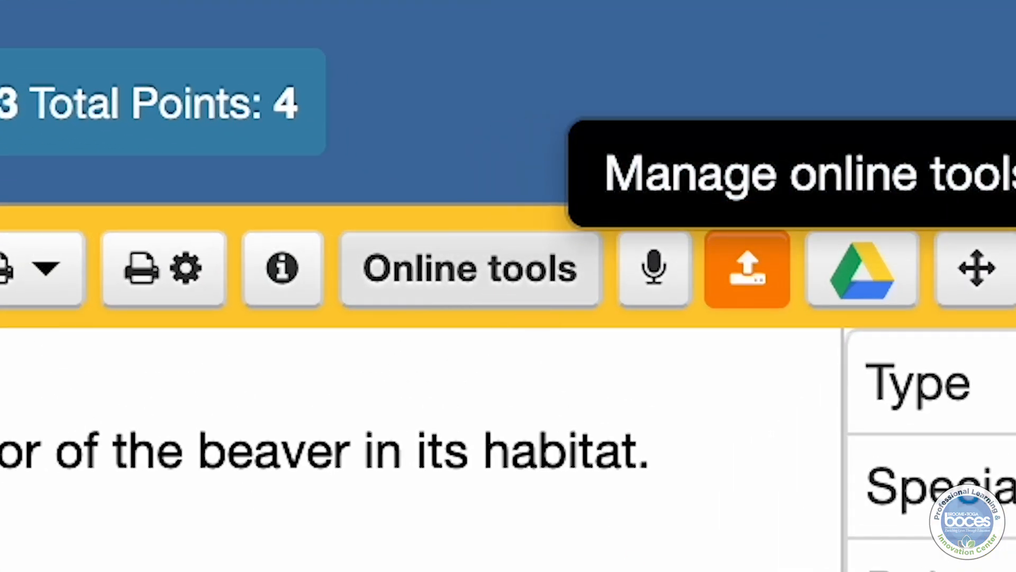
# Step: Set question 1's online work area to Science Grade 5, matching the sampler's grade and subject, and save the online tools
pyautogui.click(528, 274)
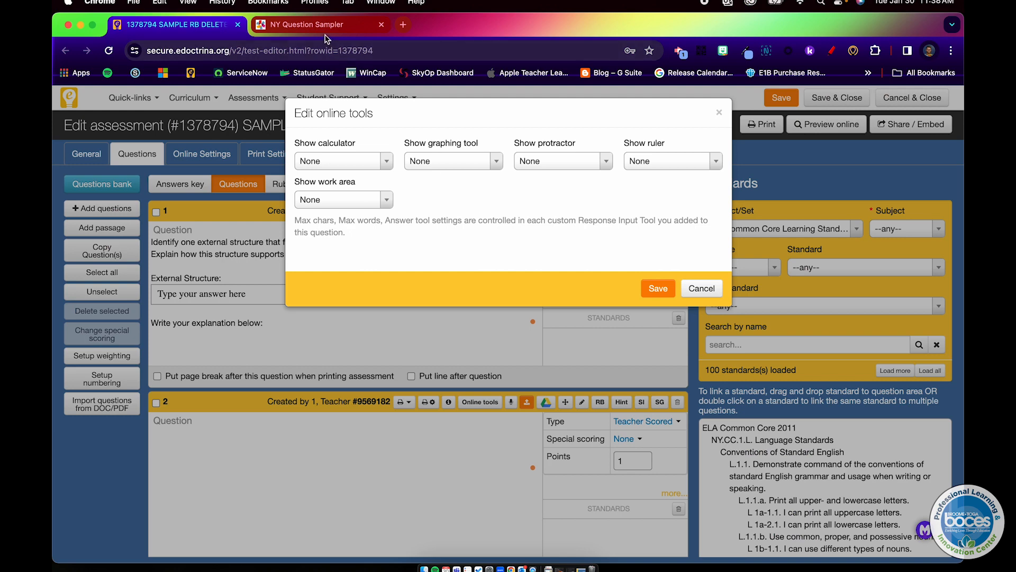
pyautogui.click(320, 24)
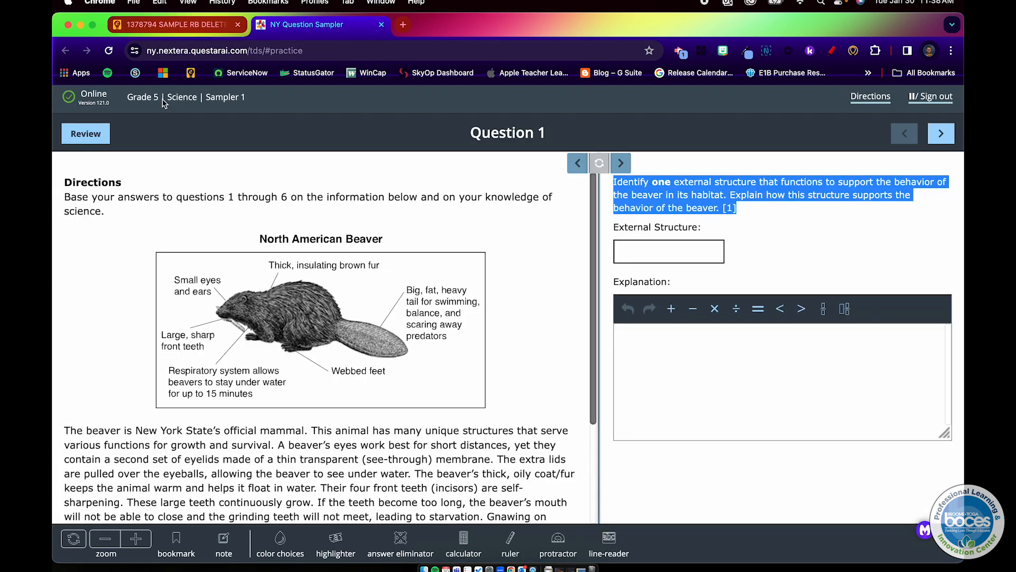
pyautogui.click(161, 26)
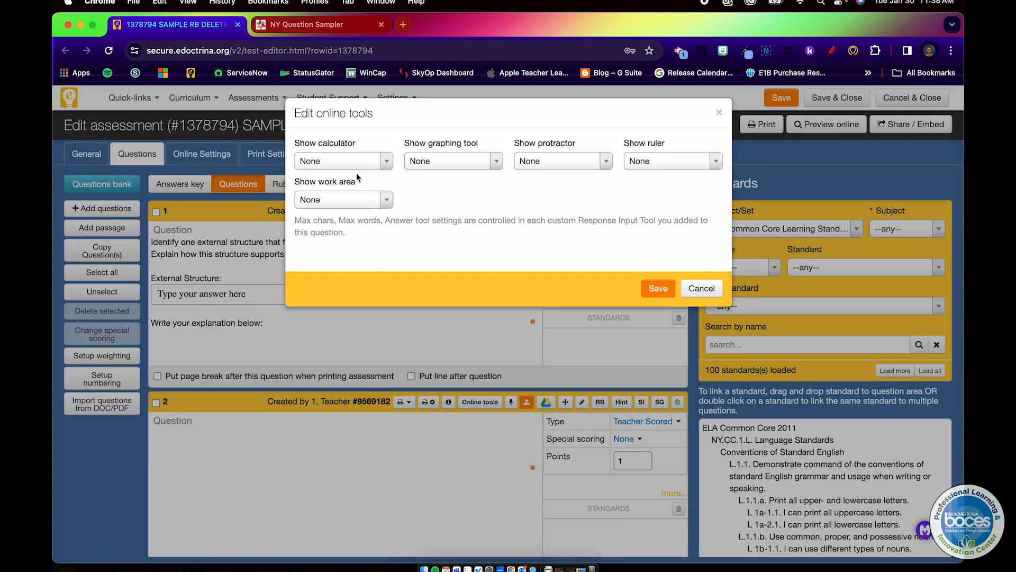
pyautogui.click(345, 201)
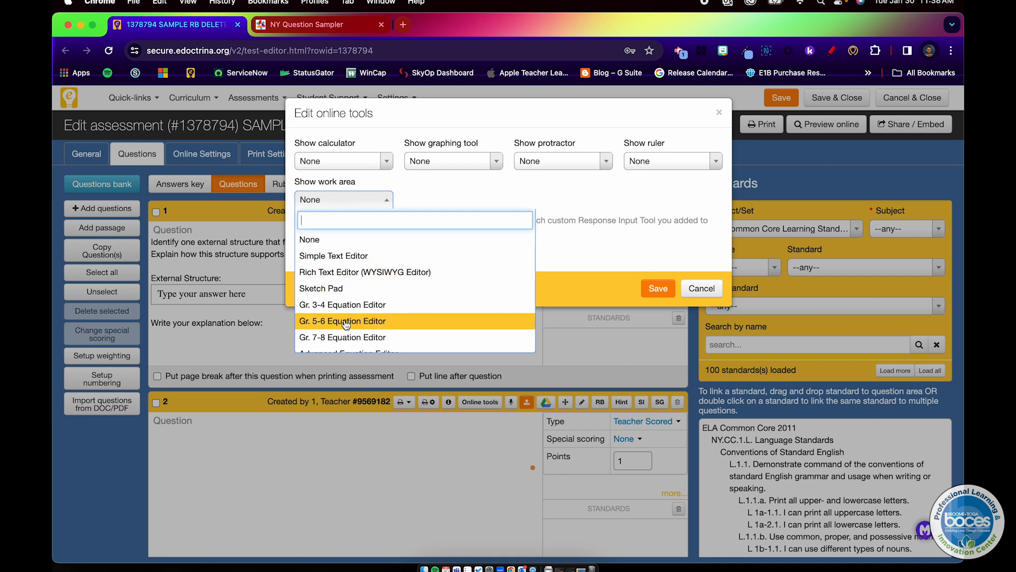
pyautogui.scroll(-2, 341, 327)
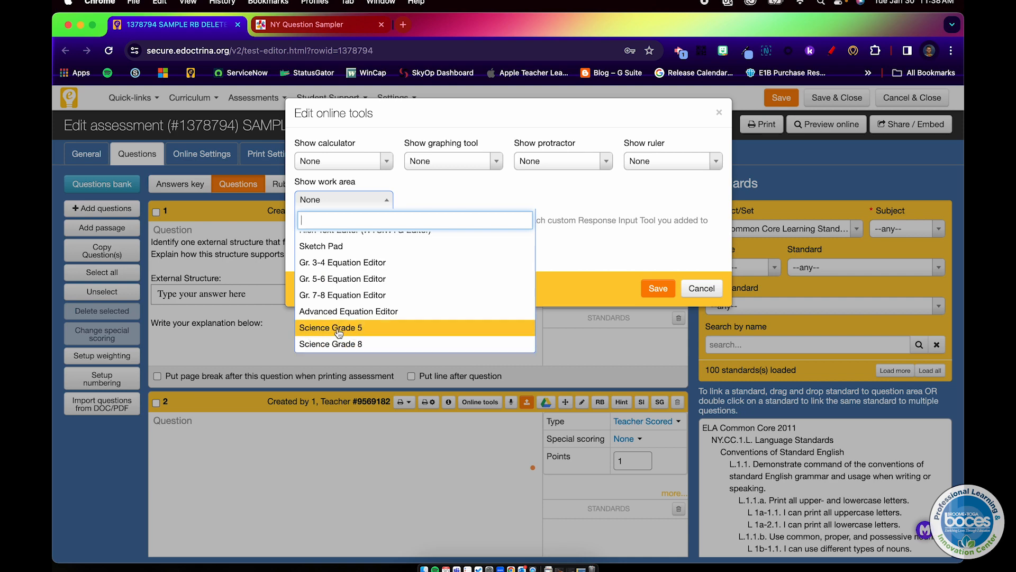
pyautogui.click(337, 328)
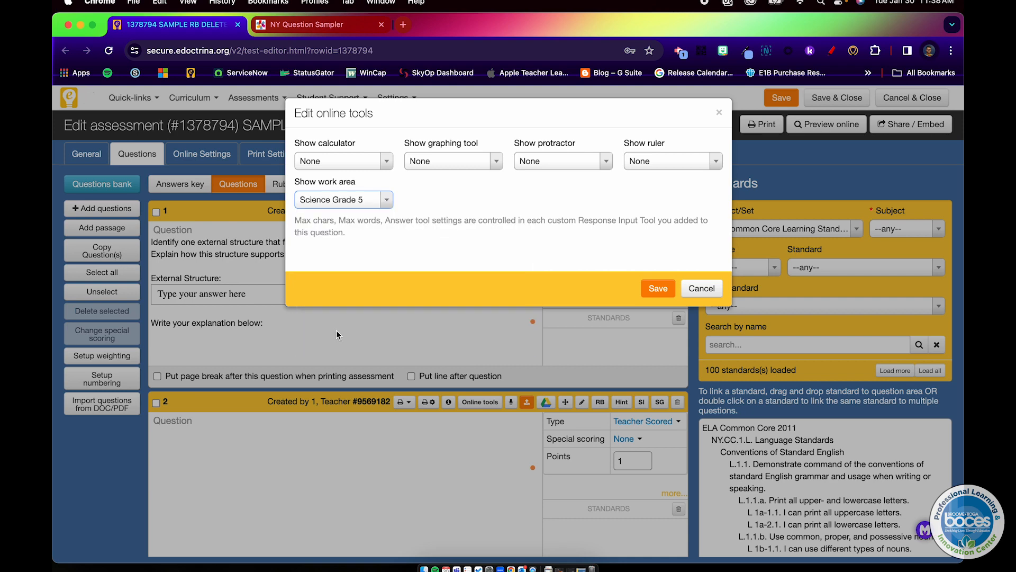
pyautogui.click(649, 291)
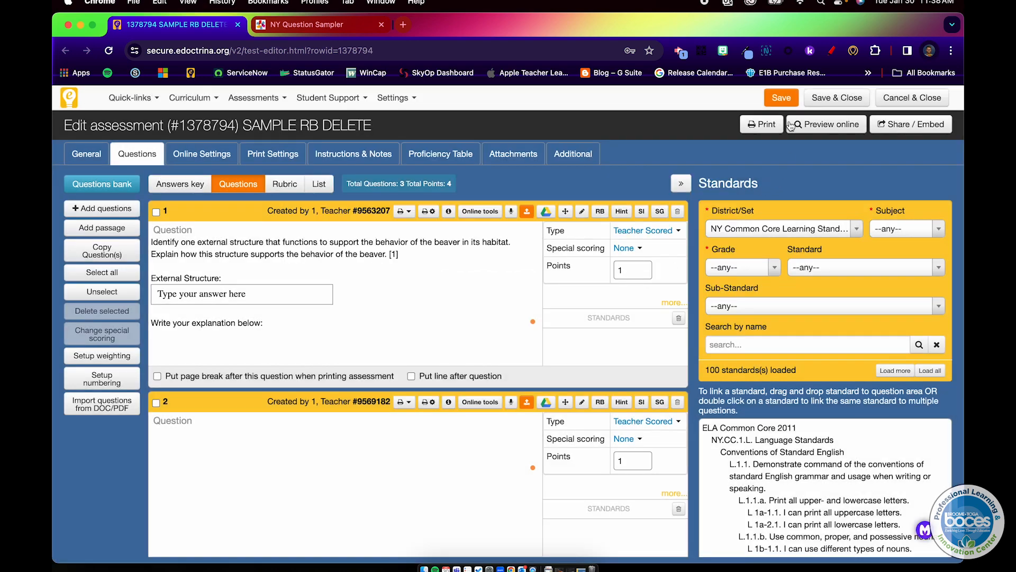
# Step: Save the assessment and open its online preview in a maximized window to check question 1's answer box and work area
pyautogui.click(783, 99)
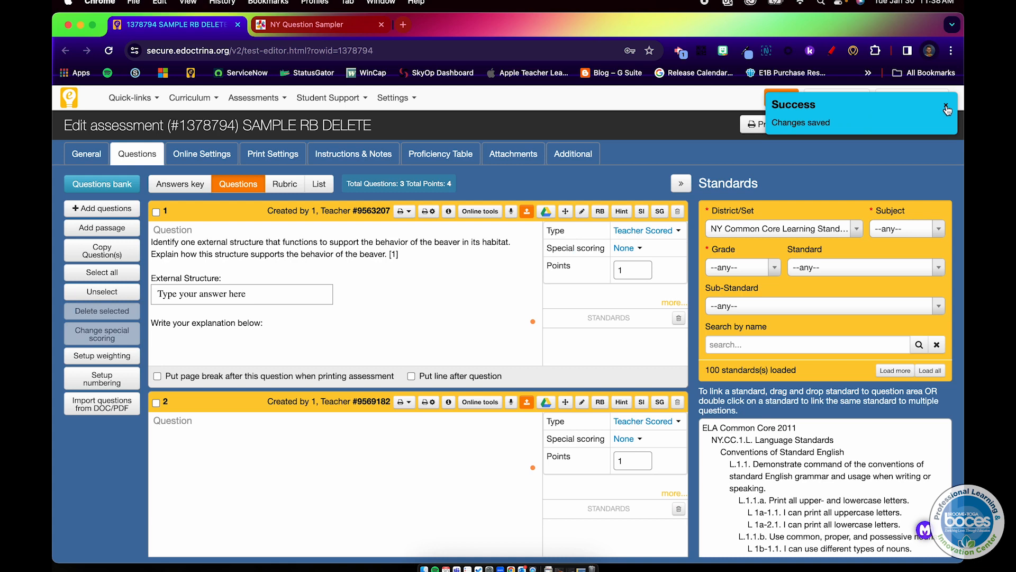
pyautogui.click(847, 126)
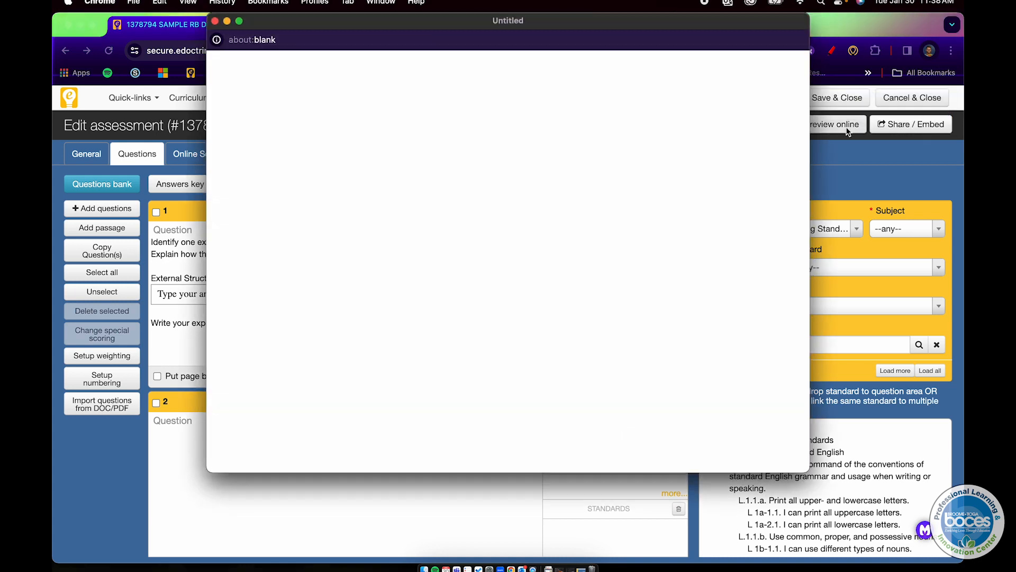
pyautogui.doubleClick(348, 22)
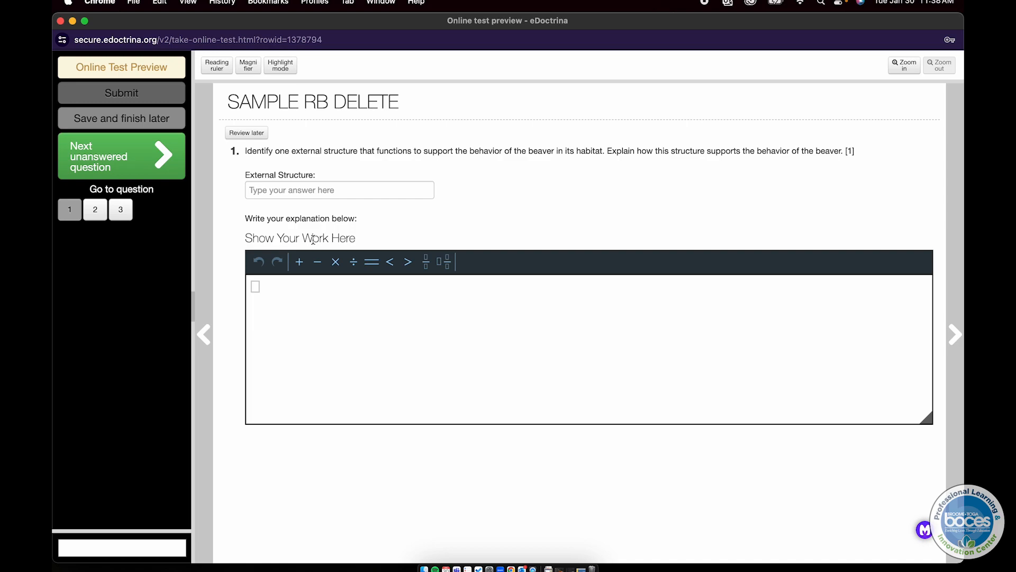
# Step: Return to the NY Question Sampler and compare its Question 1 response fields and beaver passage with the previewed question
pyautogui.hotkey('ctrl', 'Up')
pyautogui.click(218, 94)
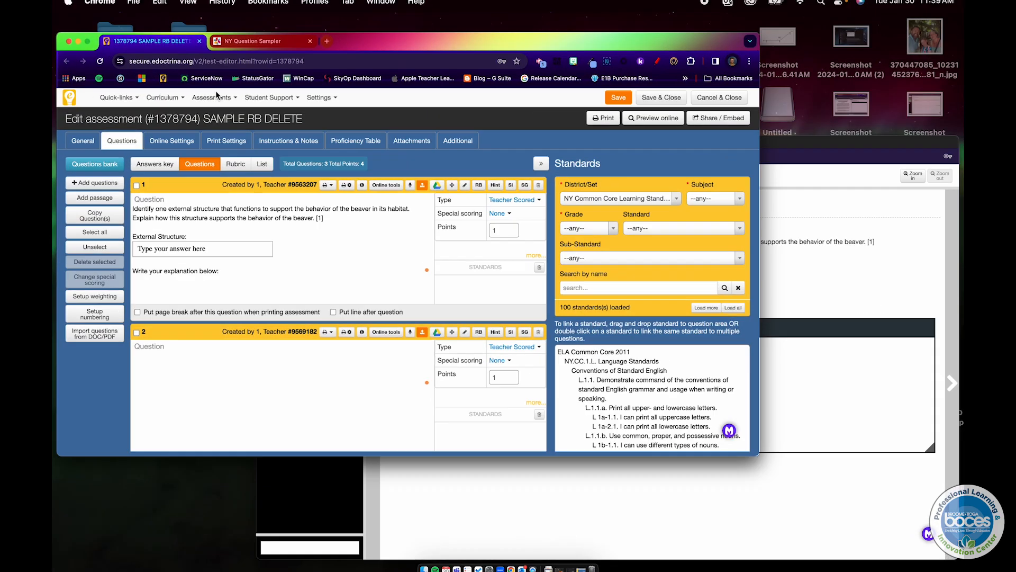
pyautogui.click(271, 28)
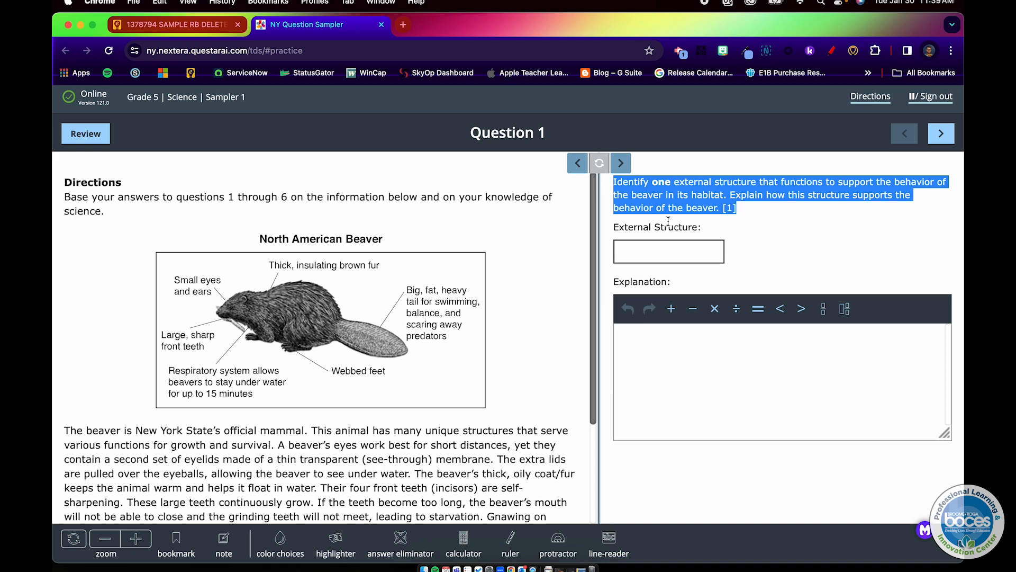
pyautogui.scroll(-2, 325, 213)
pyautogui.scroll(2, 336, 269)
pyautogui.scroll(-3, 336, 307)
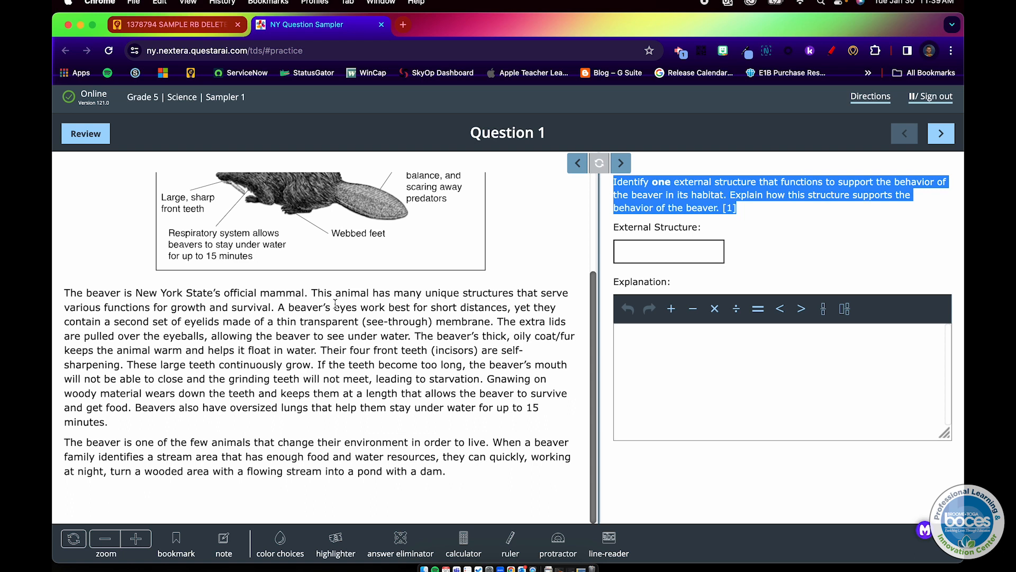
pyautogui.click(790, 234)
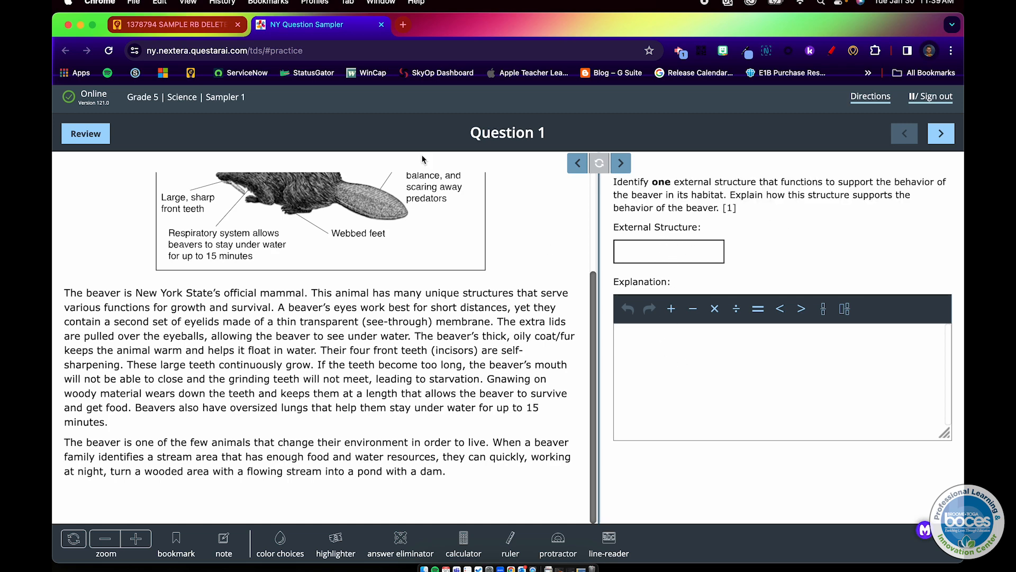
# Step: Switch back to the assessment editor and review question 1's prompt, answer box and explanation line without changing them
pyautogui.click(201, 33)
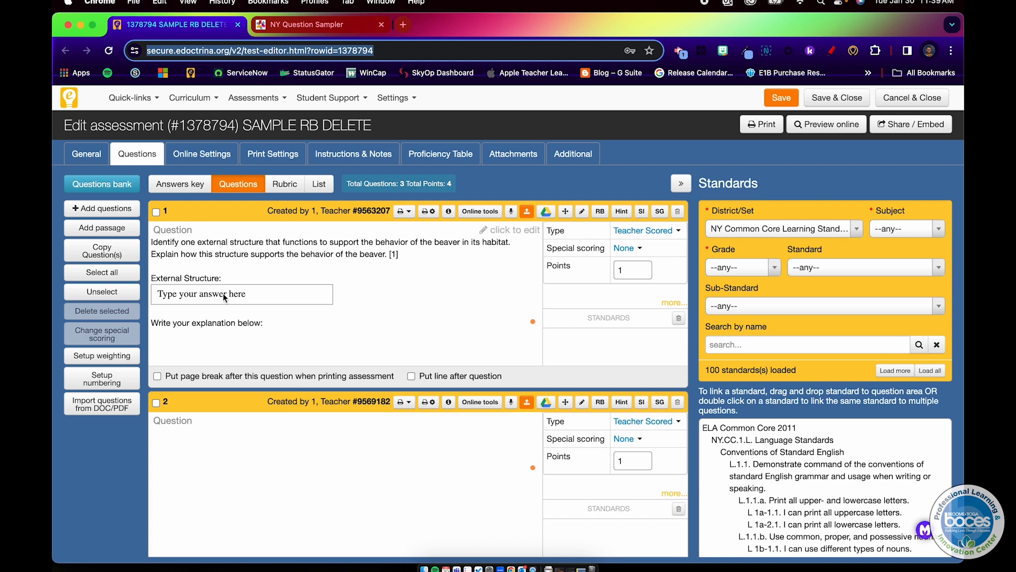
pyautogui.click(327, 260)
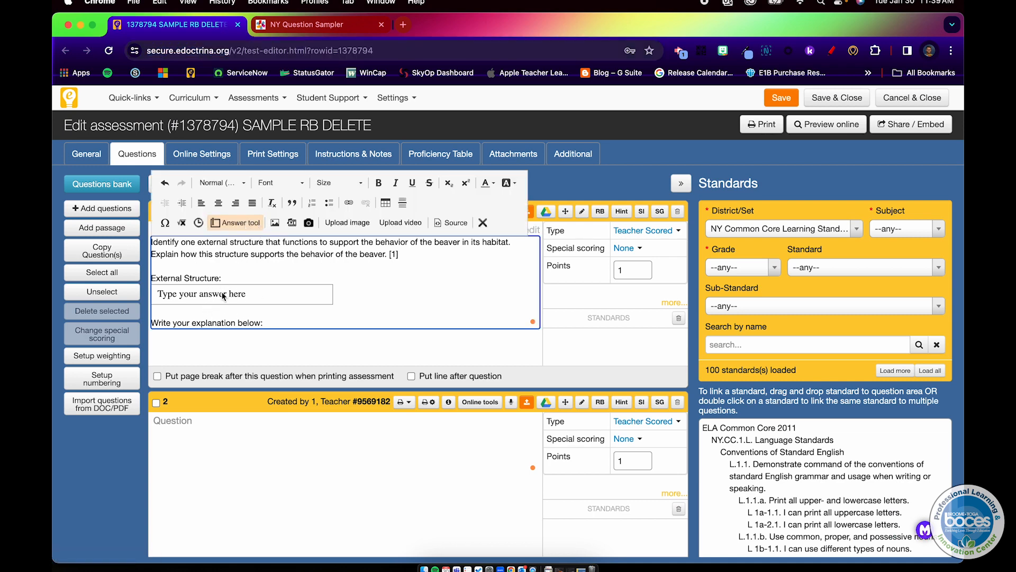
pyautogui.click(252, 337)
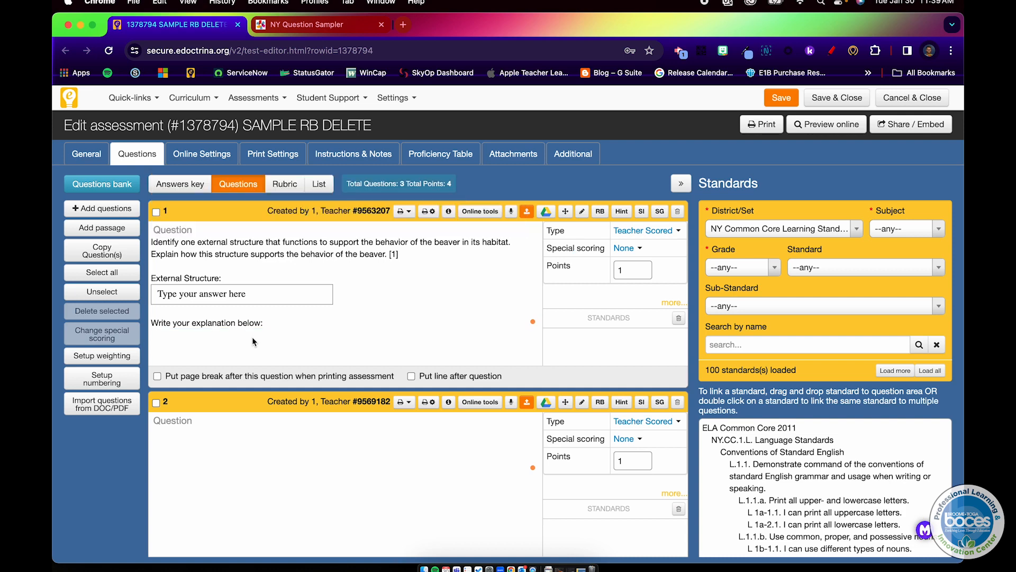
# Step: Reselect Science Grade 5 as question 1's work area and save the online tools
pyautogui.click(480, 211)
pyautogui.click(371, 203)
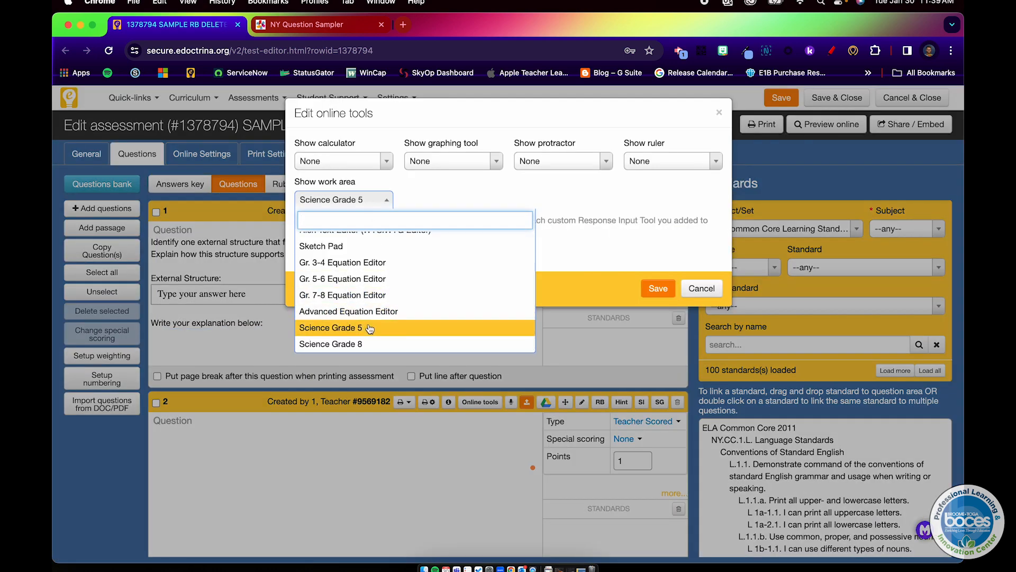
pyautogui.click(370, 328)
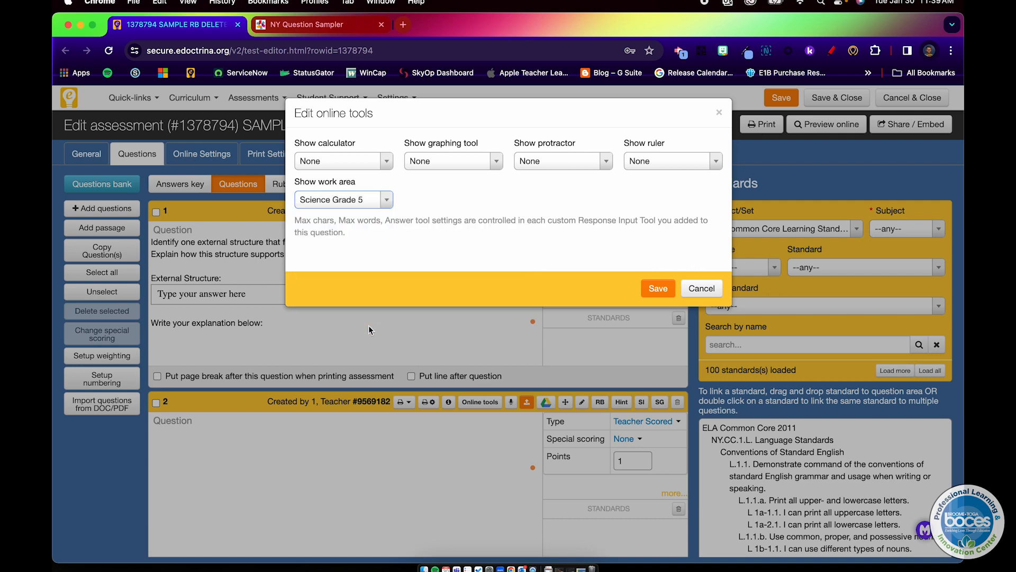
pyautogui.click(667, 285)
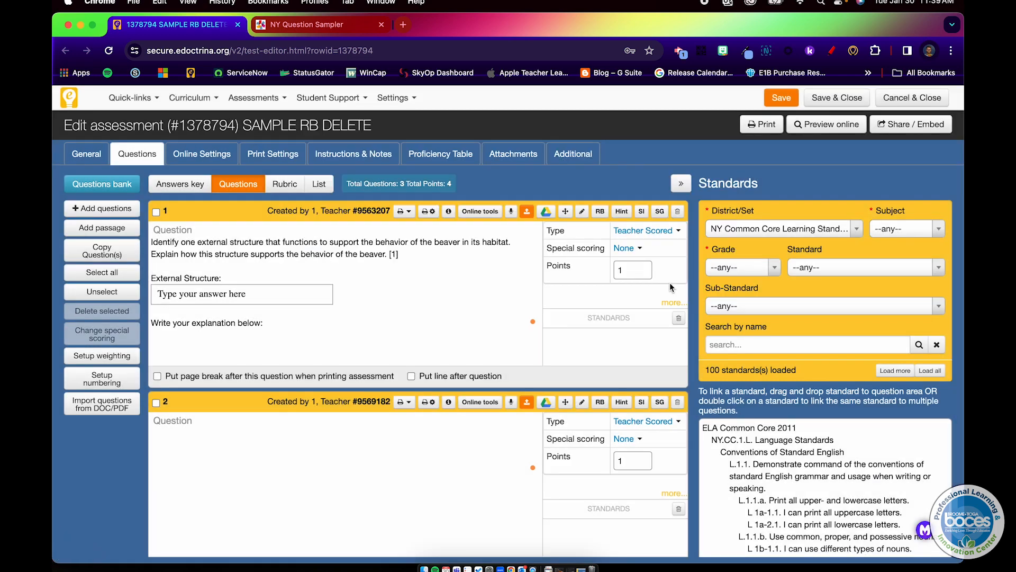